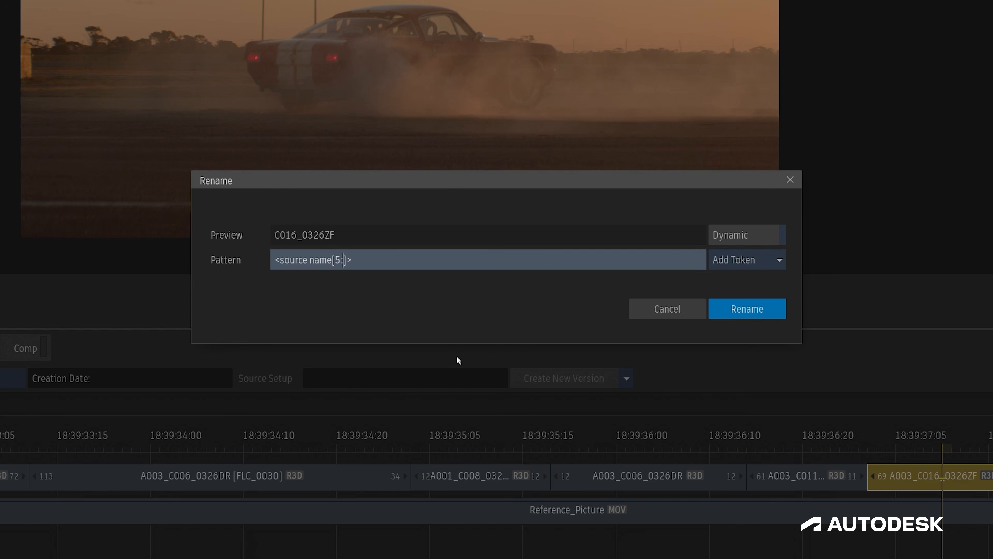
- Change the rename pattern to <source name[10:]> to preview the sliced source name, and cancel the rename
type("9")
key("BackSpace")
key("Left")
key("BackSpace")
type("10")
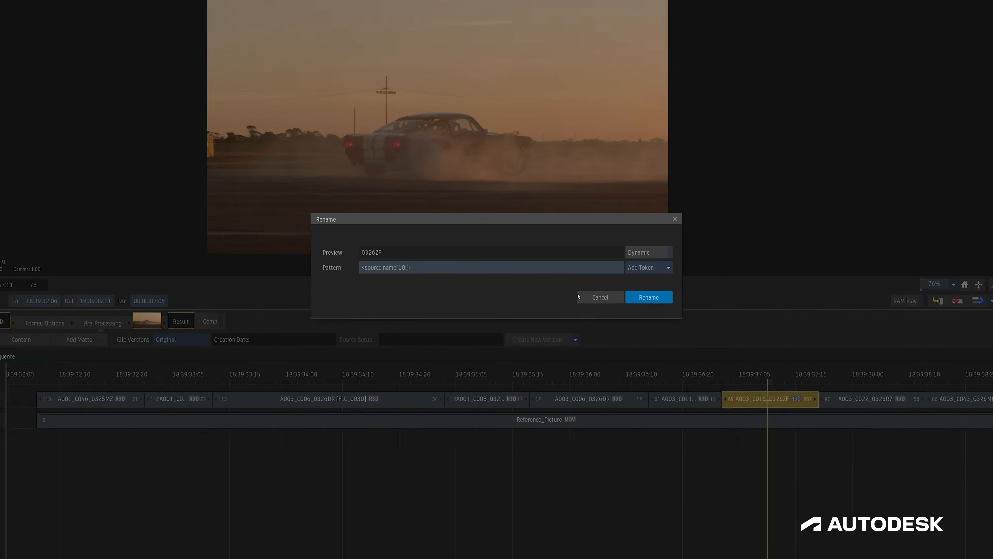
left_click(633, 306)
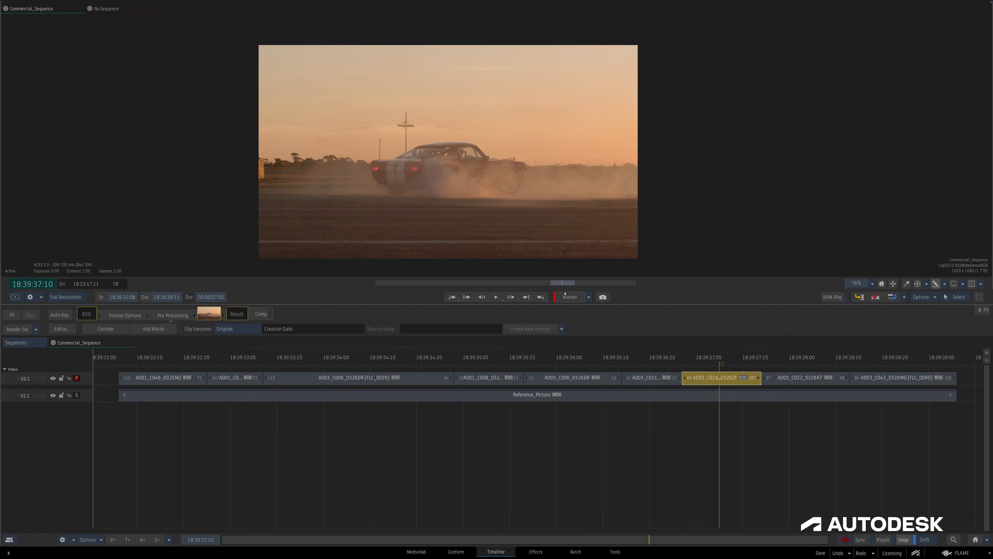
- Add a new custom token in the system-level preferences
left_click(958, 552)
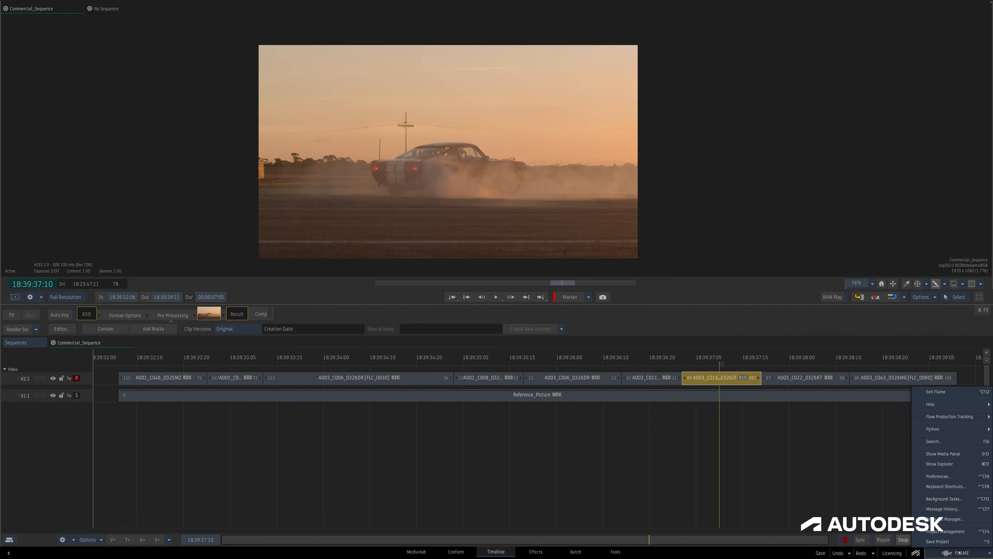
left_click(958, 475)
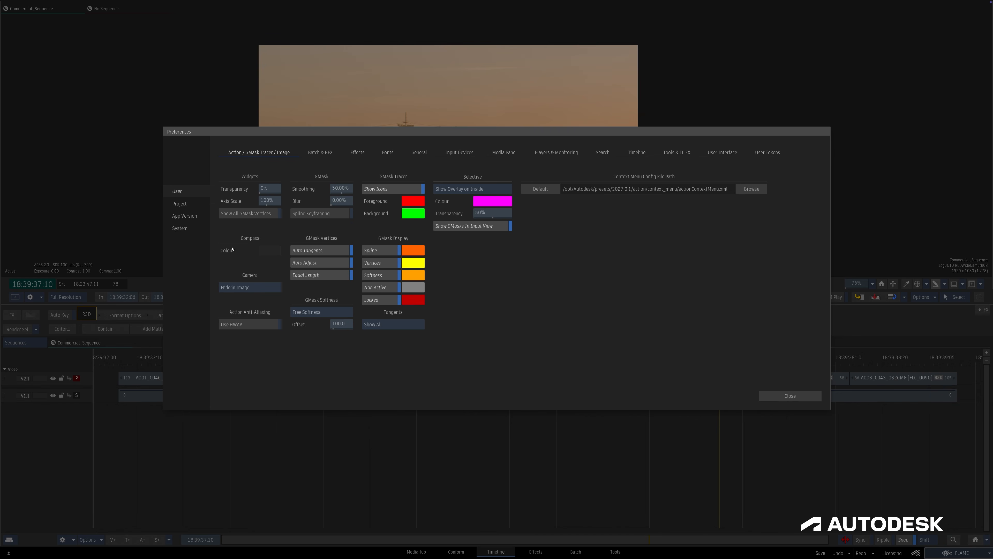
left_click(179, 228)
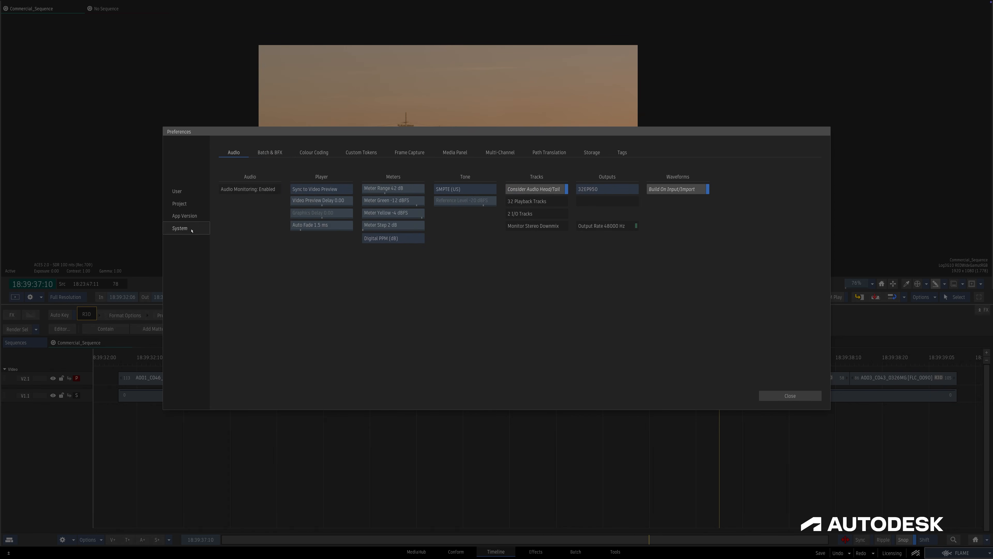
left_click(372, 154)
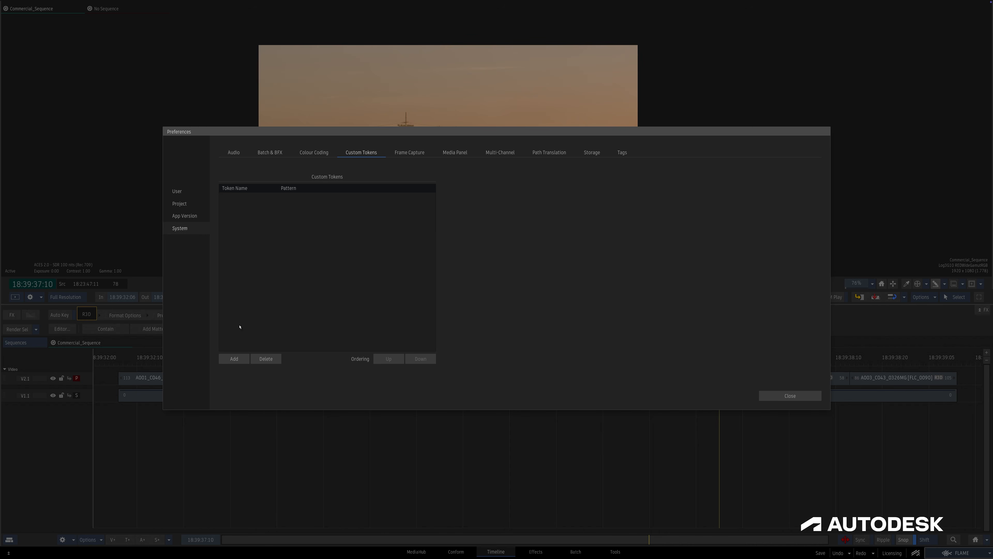
left_click(234, 359)
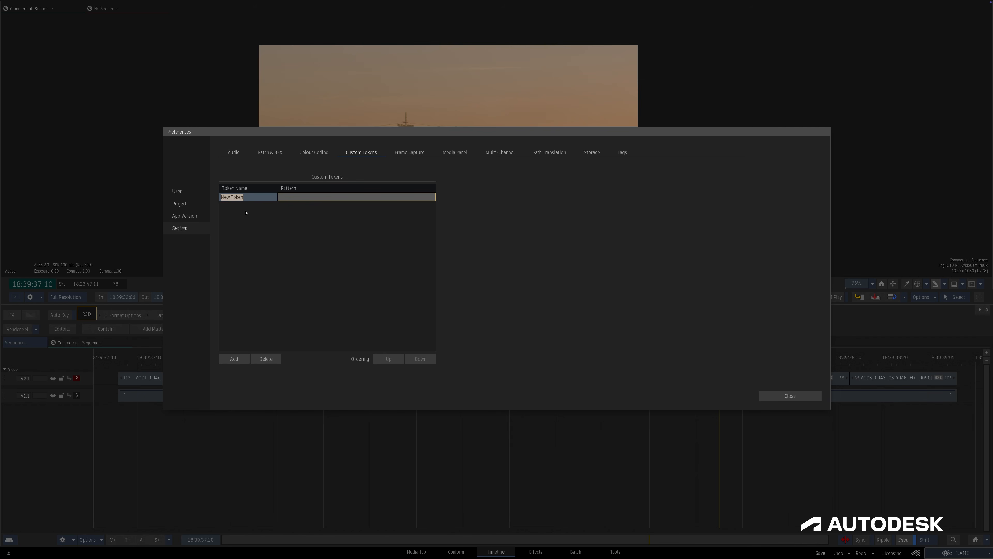
double_click(288, 200)
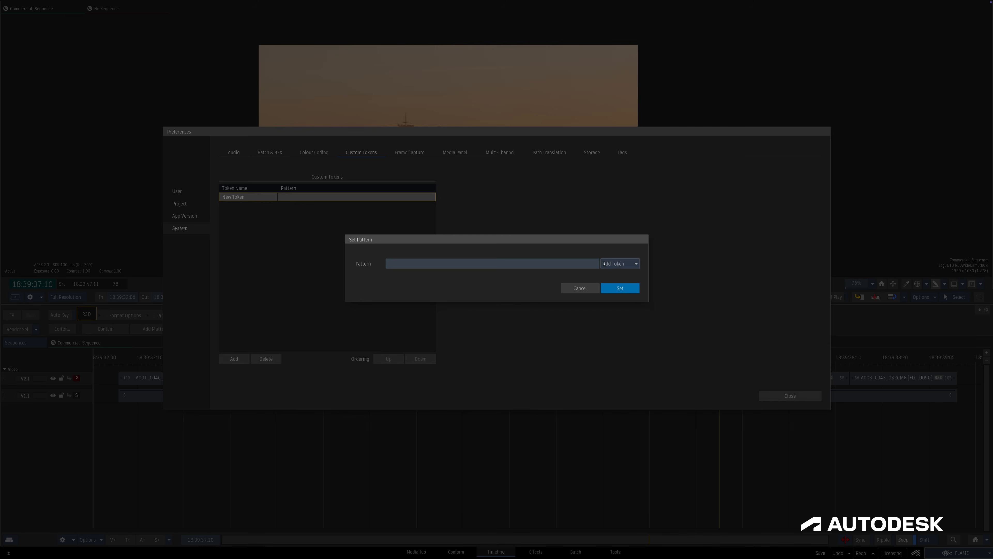
left_click(620, 263)
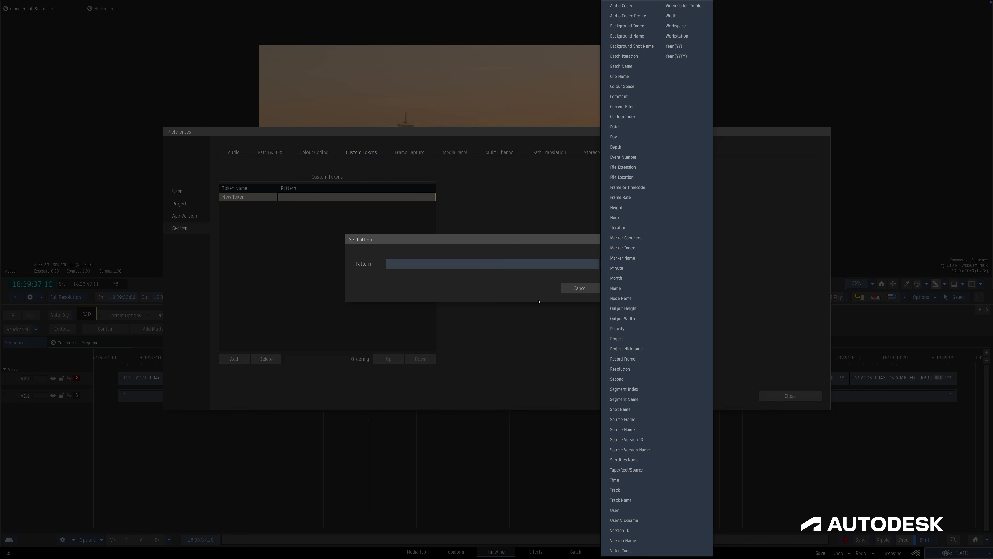
left_click(527, 292)
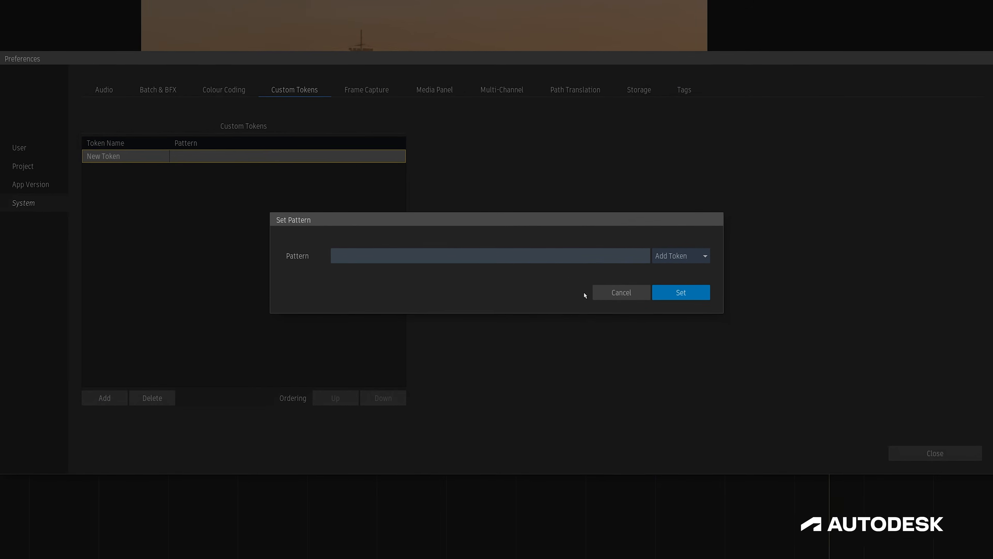
left_click(600, 293)
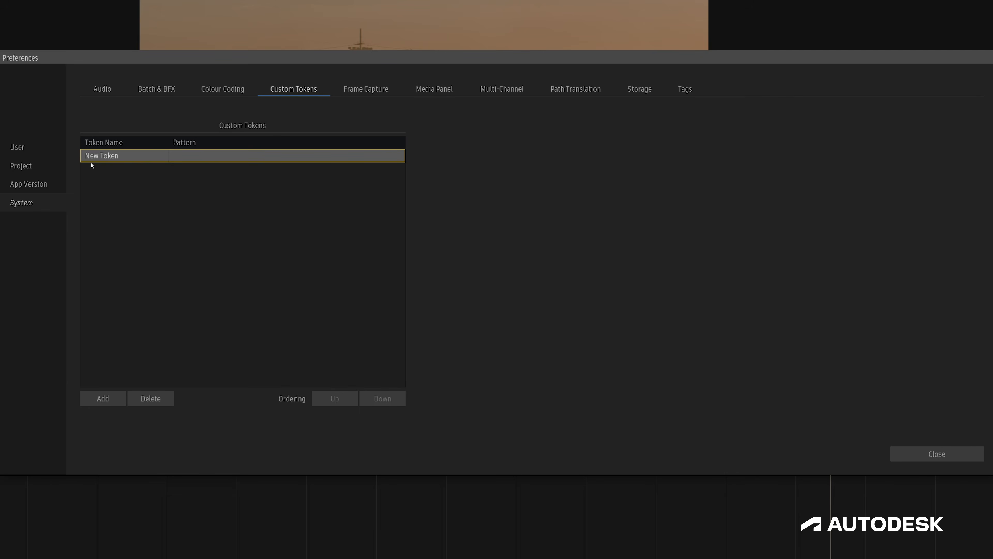
- Name the new custom token Commercial Shot and add a second custom token named Episodic Shot
double_click(87, 155)
type("Commer")
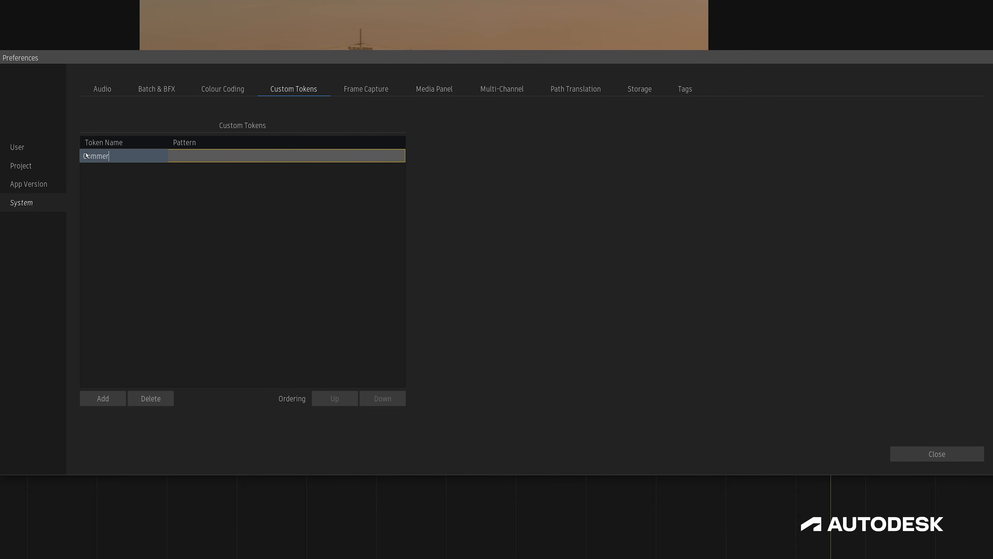
type("cial Shot")
key("Return")
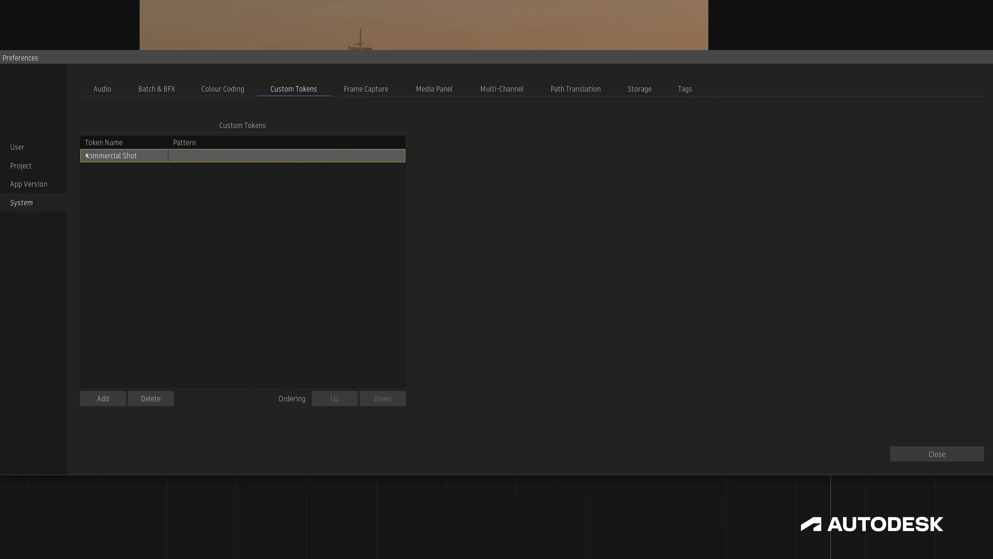
left_click(103, 398)
type("Episodic Shot")
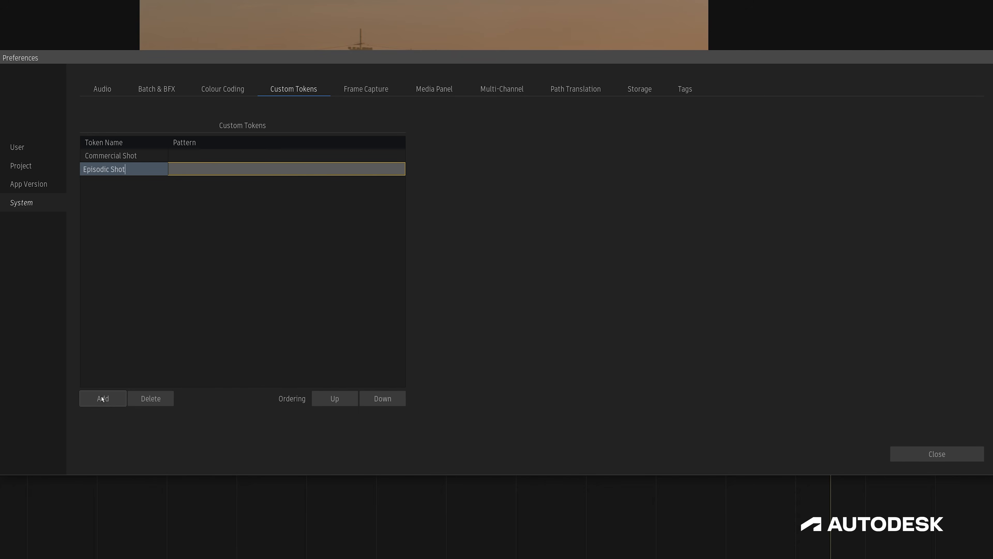
key("Return")
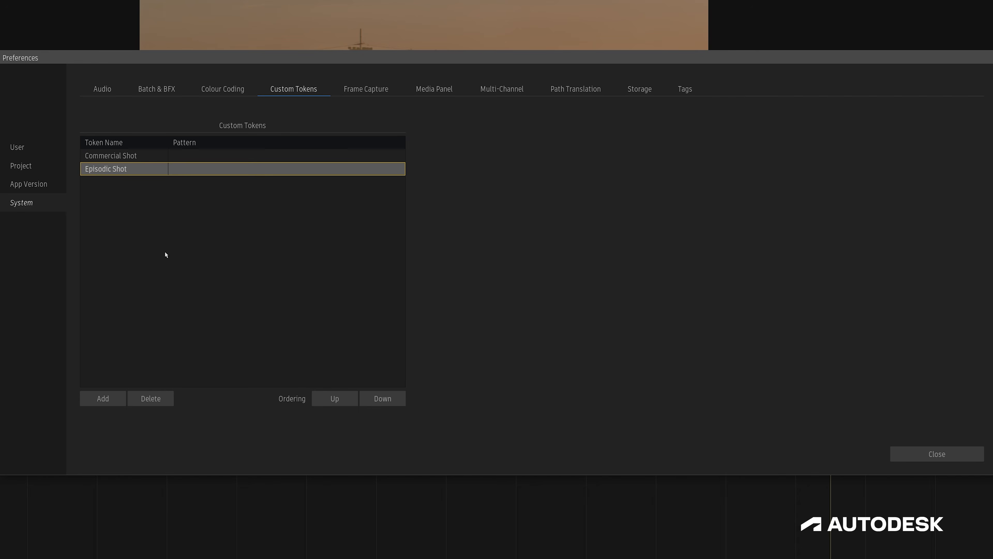
- Set the Commercial Shot token's pattern to <project nickname>_<background segment###>0
double_click(190, 156)
left_click(681, 255)
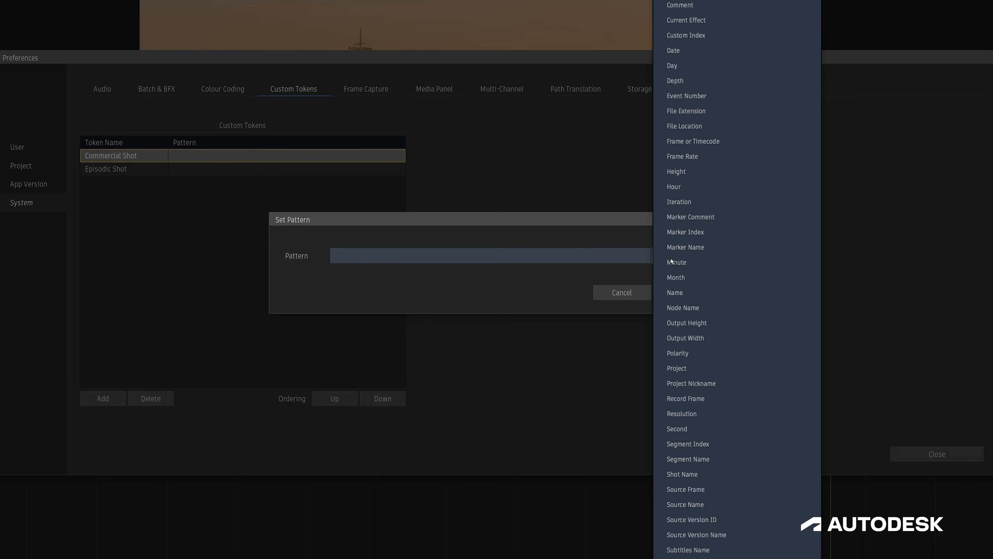
left_click(673, 382)
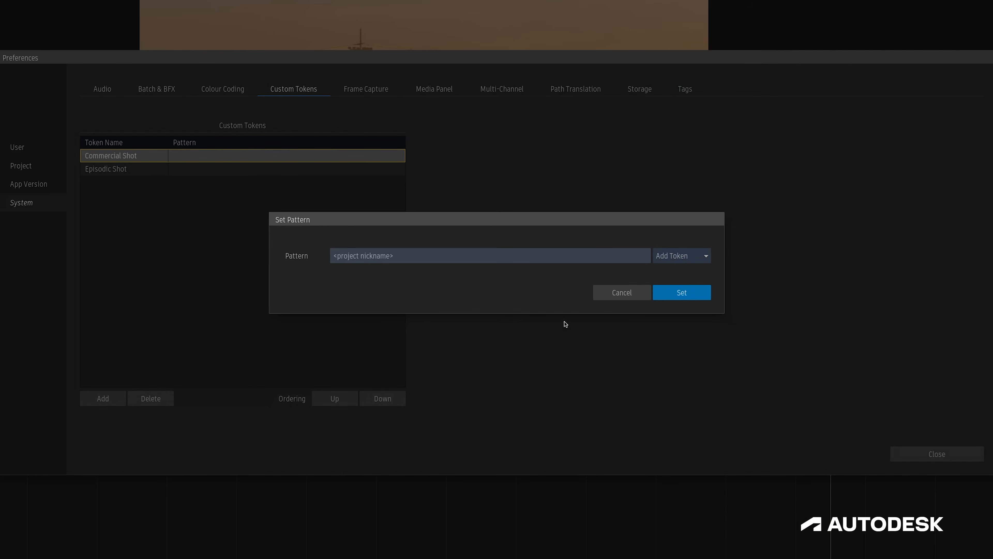
left_click(474, 257)
type("_")
left_click(677, 256)
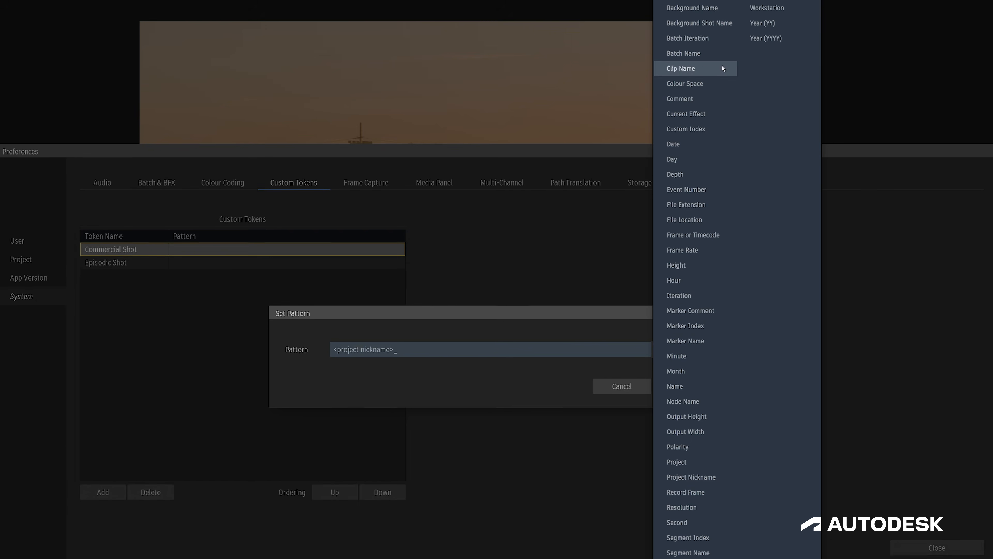
left_click(715, 9)
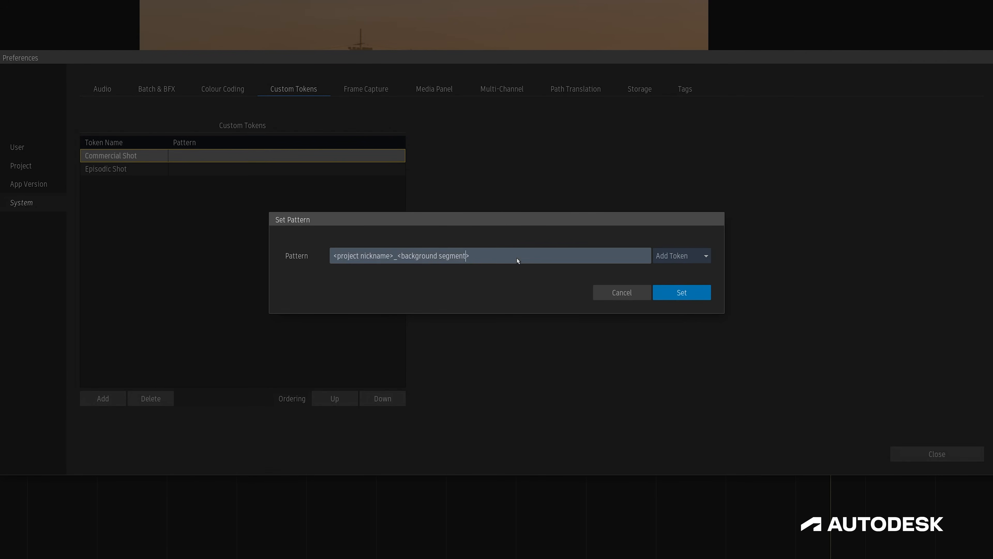
type("###")
key("Right")
type("0")
key("Tab")
key("Return")
- Begin the Episodic Shot token's pattern with <source name[:8]>COMP_
double_click(224, 169)
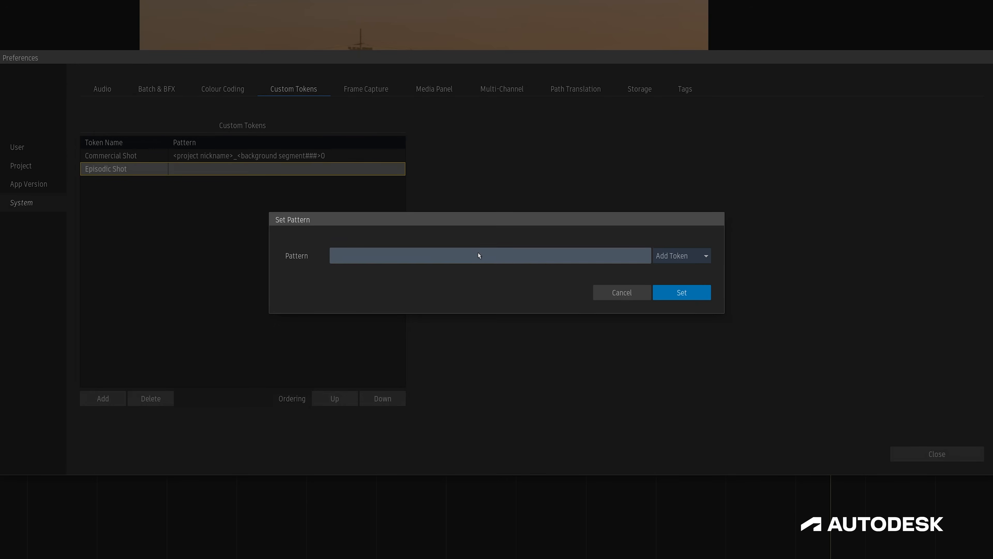
left_click(671, 255)
left_click(688, 496)
type("[:8]>COMP_")
- Append <source name[14:18]> to the Episodic Shot token's pattern, apply it and close the preferences
left_click(682, 255)
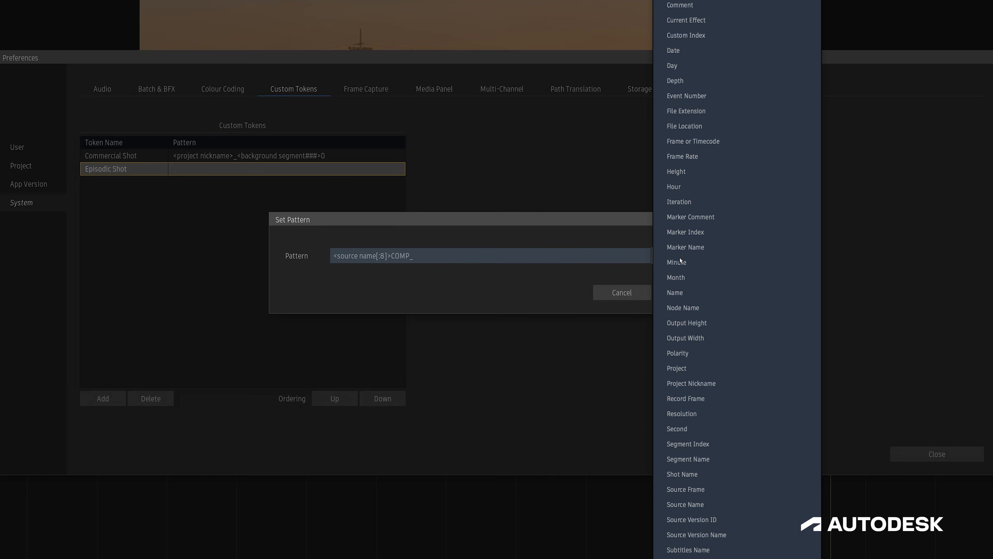
left_click(698, 503)
left_click(468, 255)
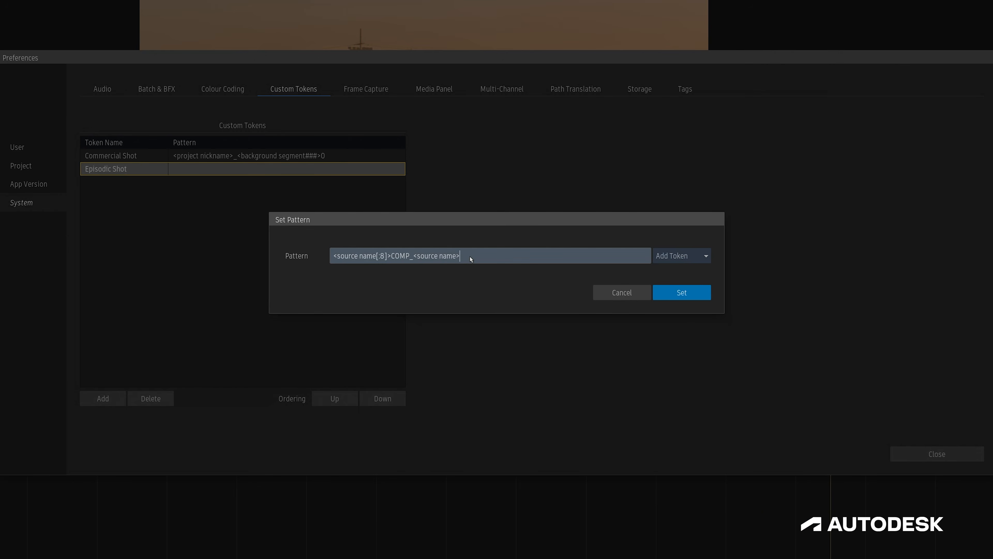
type("[14:18]")
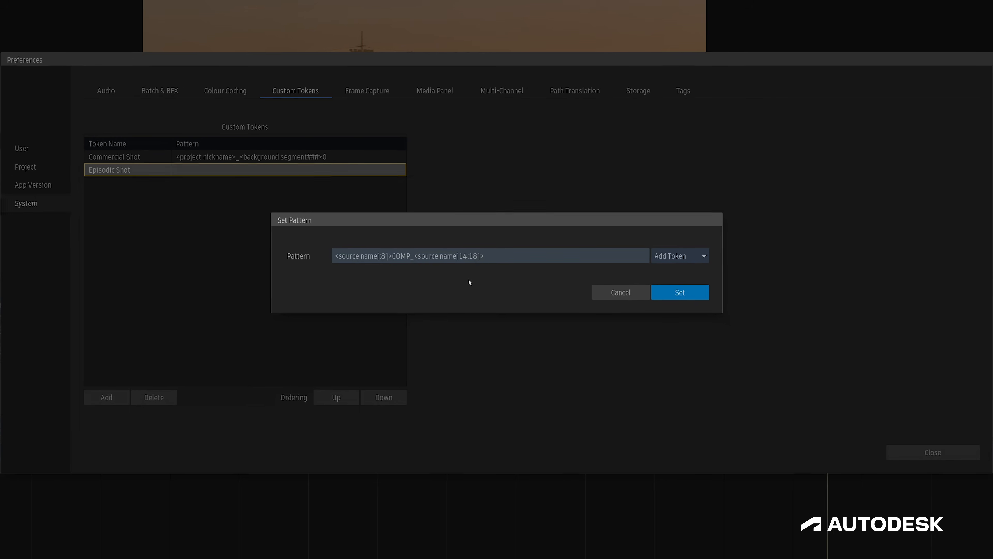
key("Return")
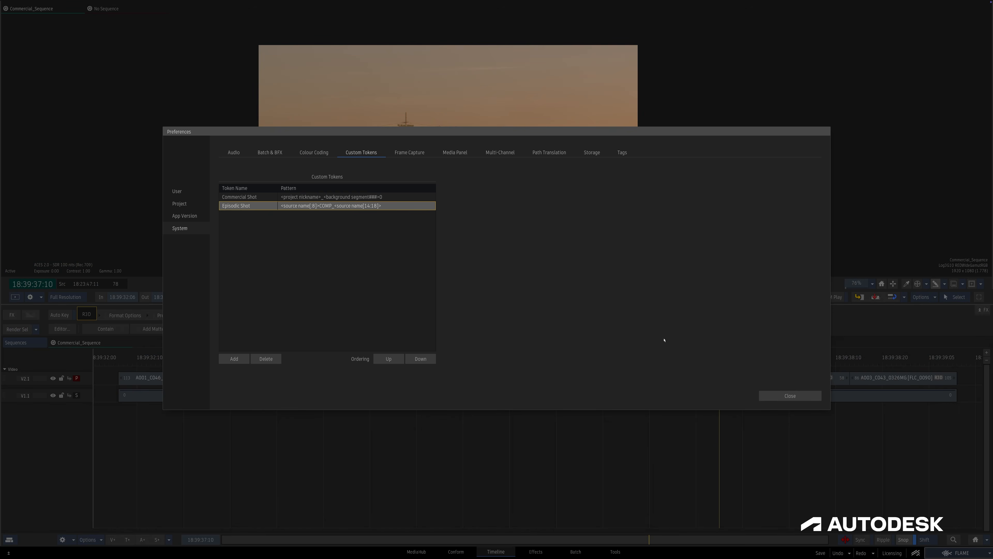
left_click(780, 396)
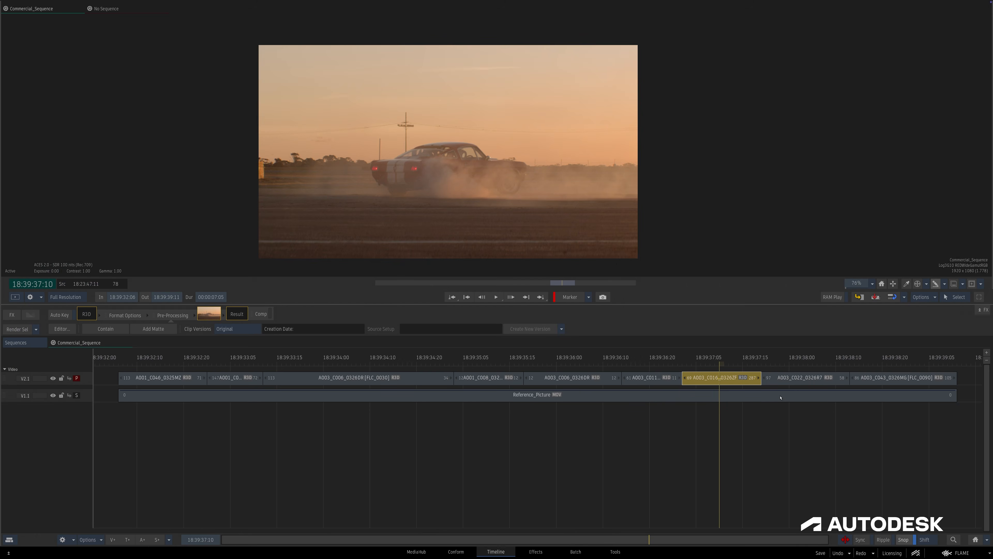
- Rename the shots of all segments on video track V2.1 with the Commercial Shot custom token
left_click(770, 435)
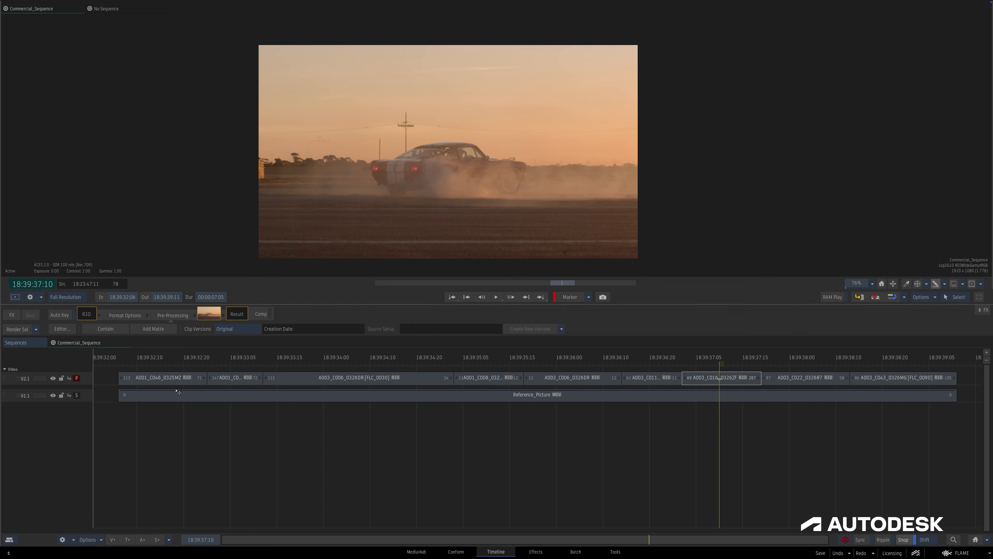
left_click(87, 378)
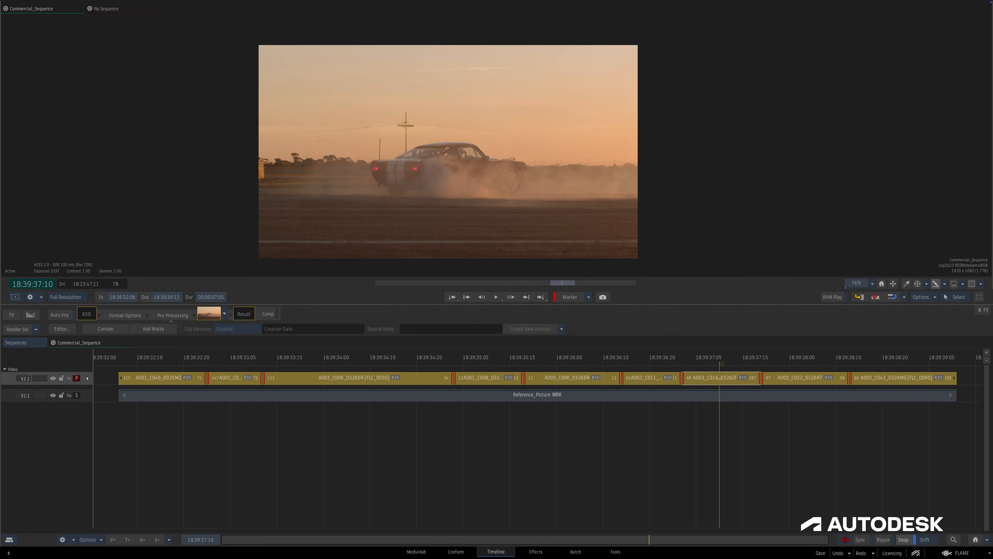
right_click(505, 378)
left_click(512, 329)
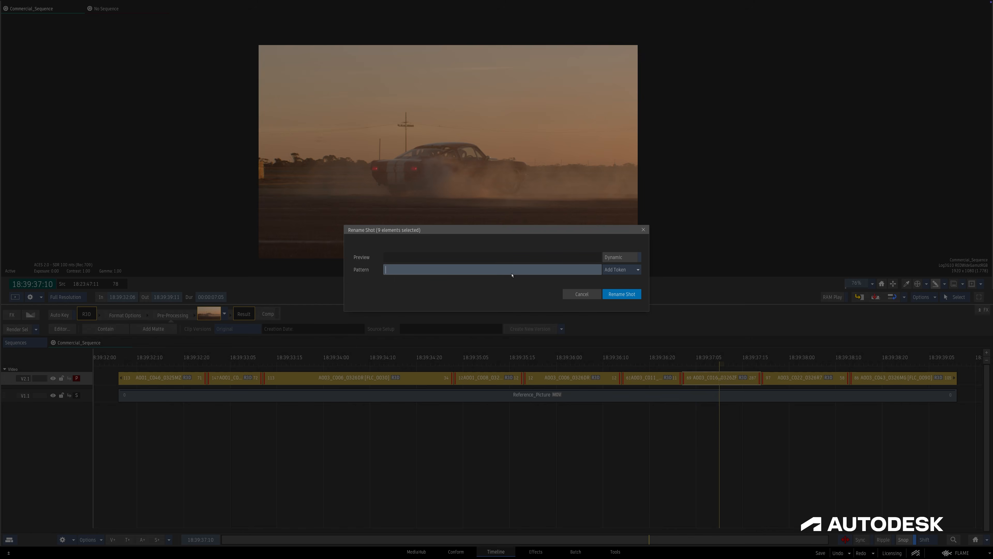
left_click(620, 269)
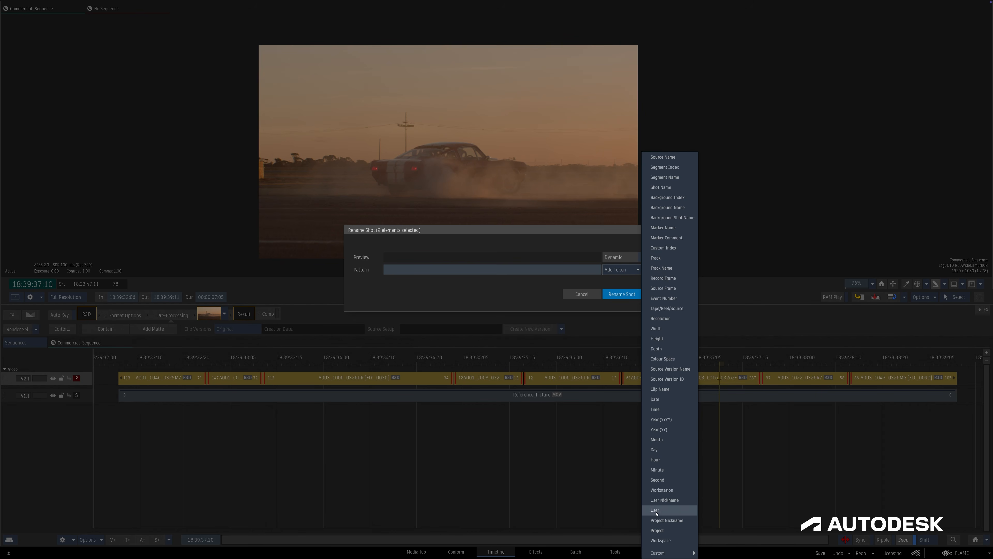
mouse_move(660, 555)
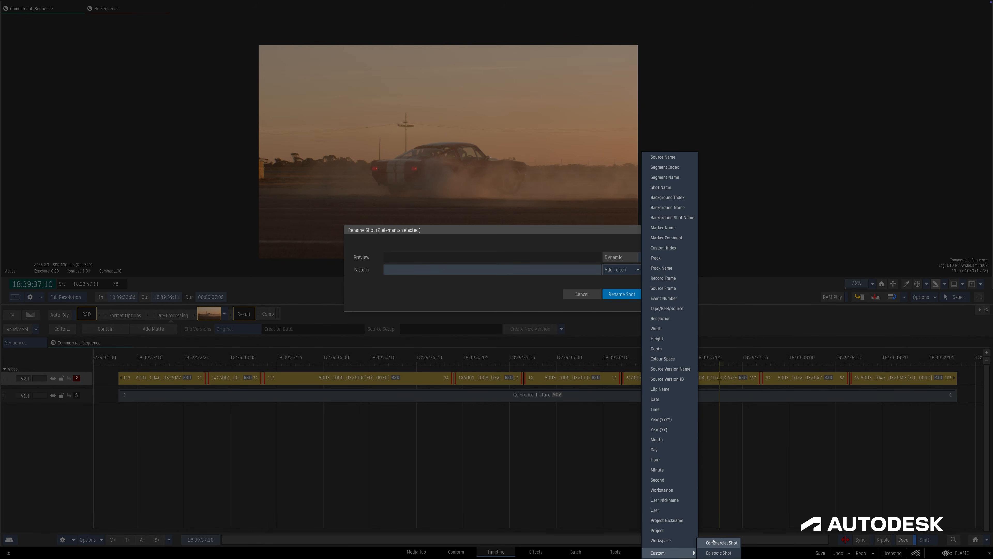
left_click(721, 542)
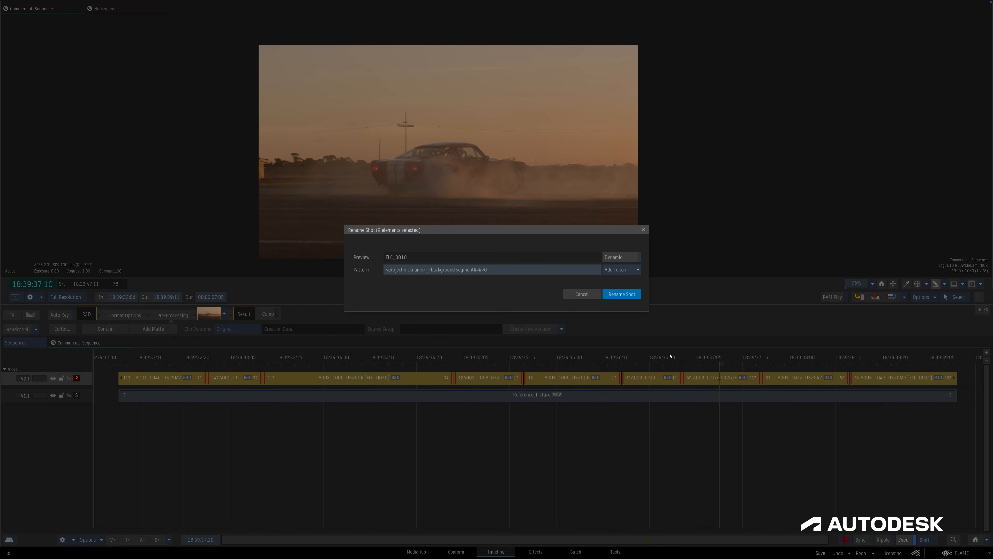
left_click(622, 294)
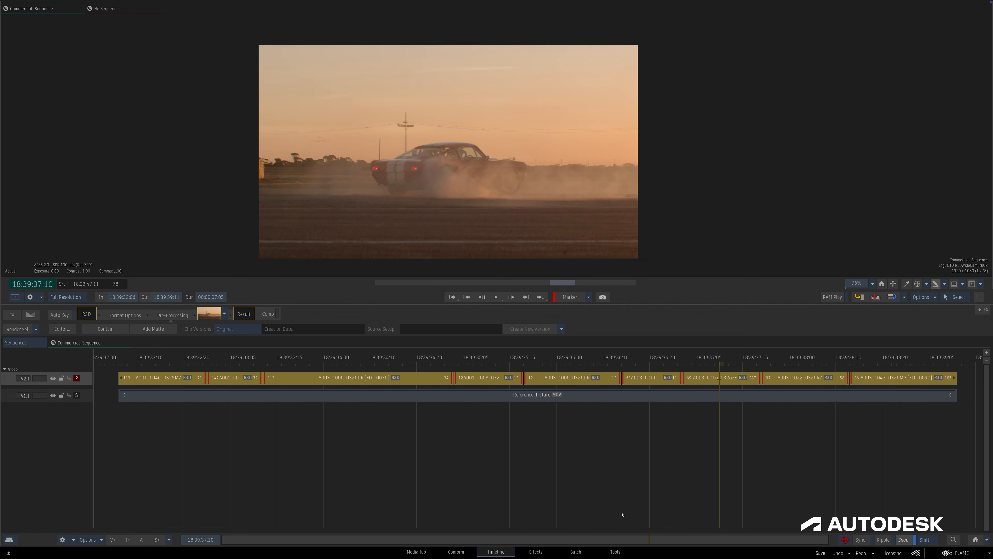
left_click_drag(625, 539, 662, 358)
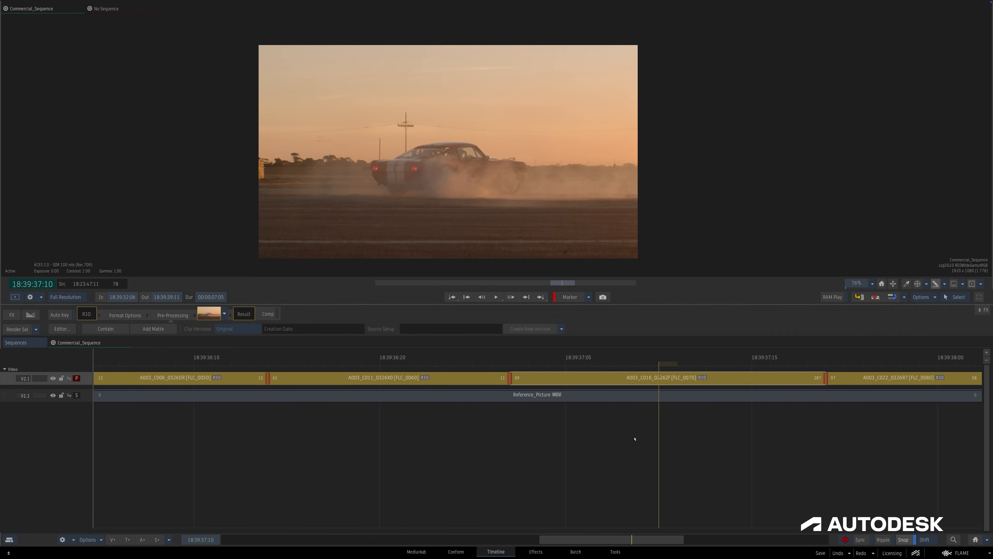
left_click(634, 439)
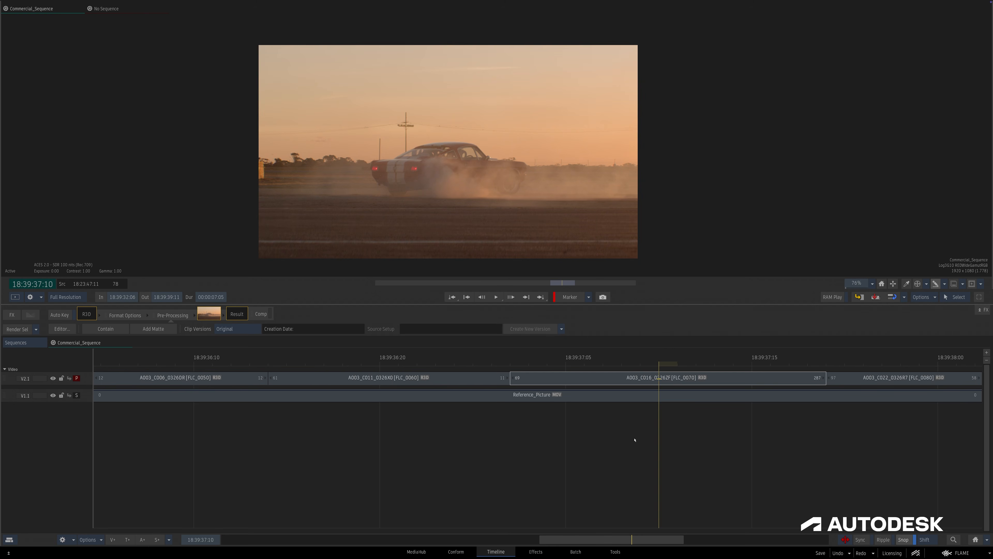
- Open Episodic_Sequence in the timeline from the Sequences reel
key("Escape")
left_click(614, 256)
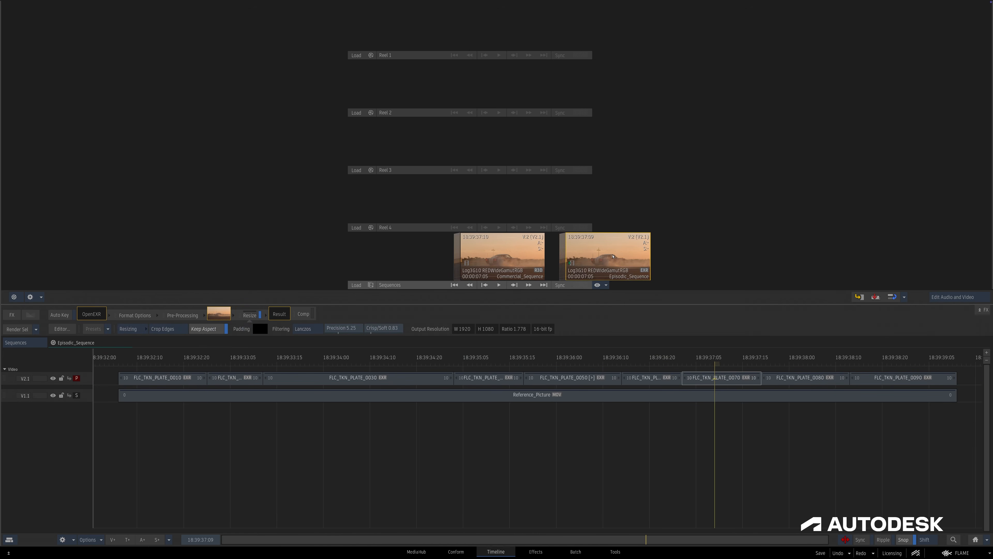
- Rename the shots of all segments on Episodic_Sequence's video track V2.1 with the Episodic Shot custom token
mouse_move(675, 357)
left_mouse_down()
mouse_move(503, 361)
mouse_move(688, 362)
left_mouse_up()
left_click(710, 383)
left_click(83, 380)
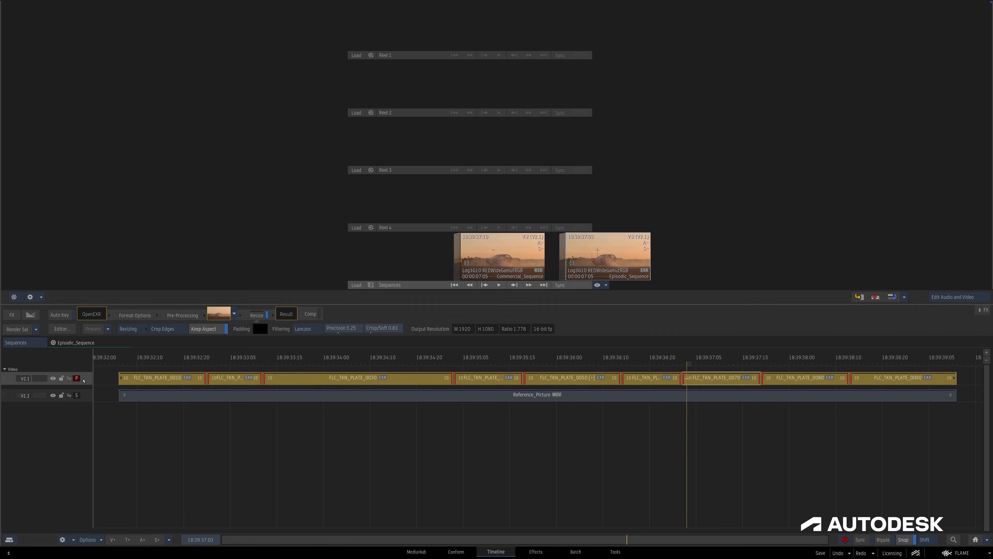
right_click(716, 378)
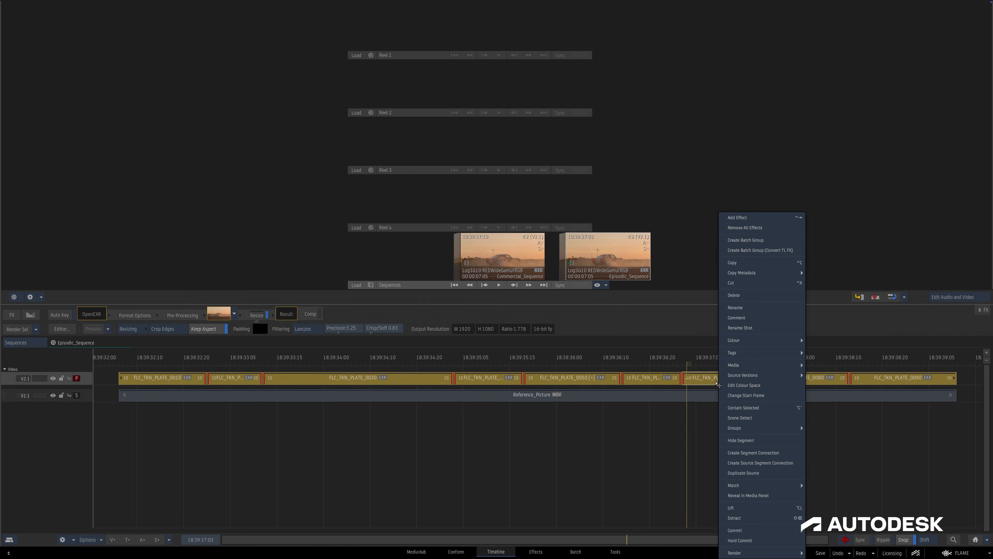
left_click(739, 329)
left_click(622, 269)
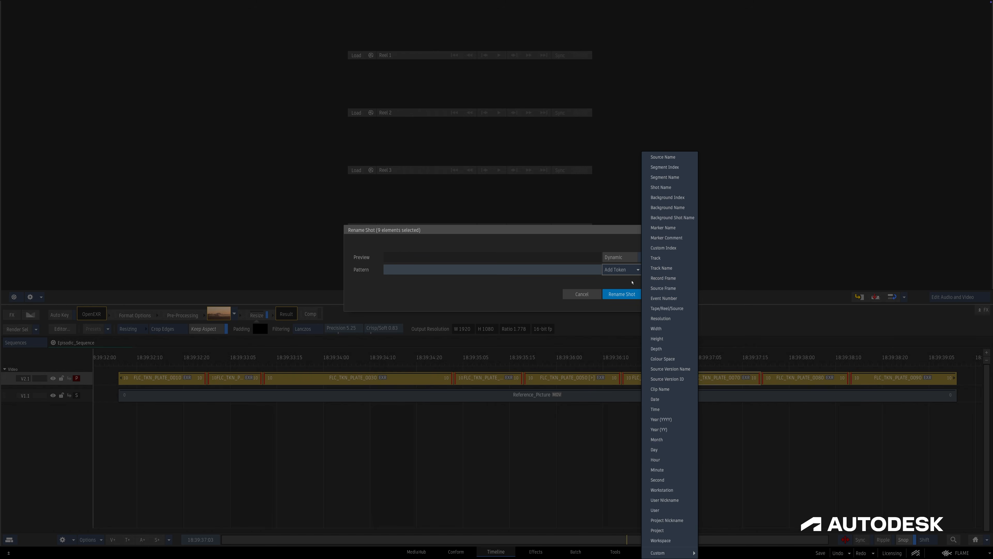
mouse_move(666, 553)
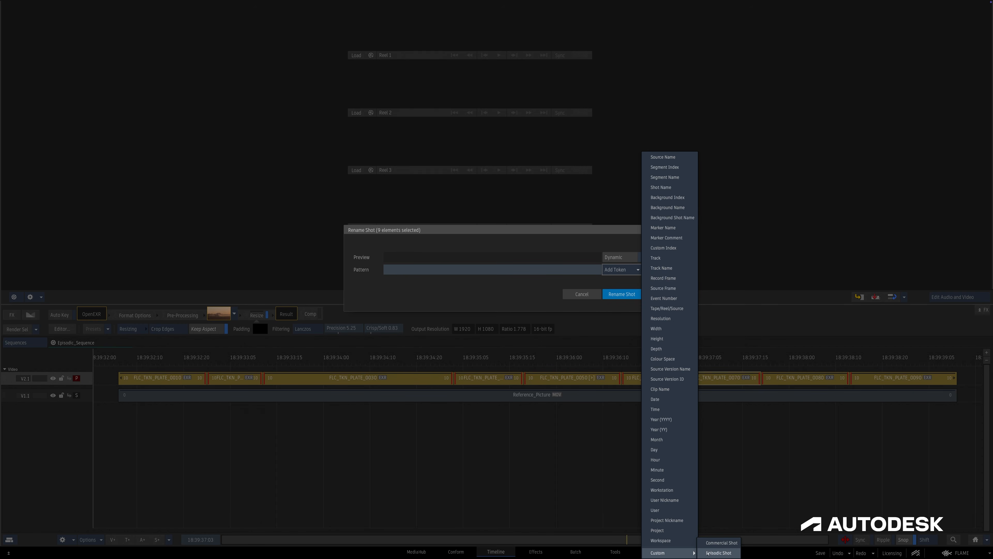
left_click(718, 552)
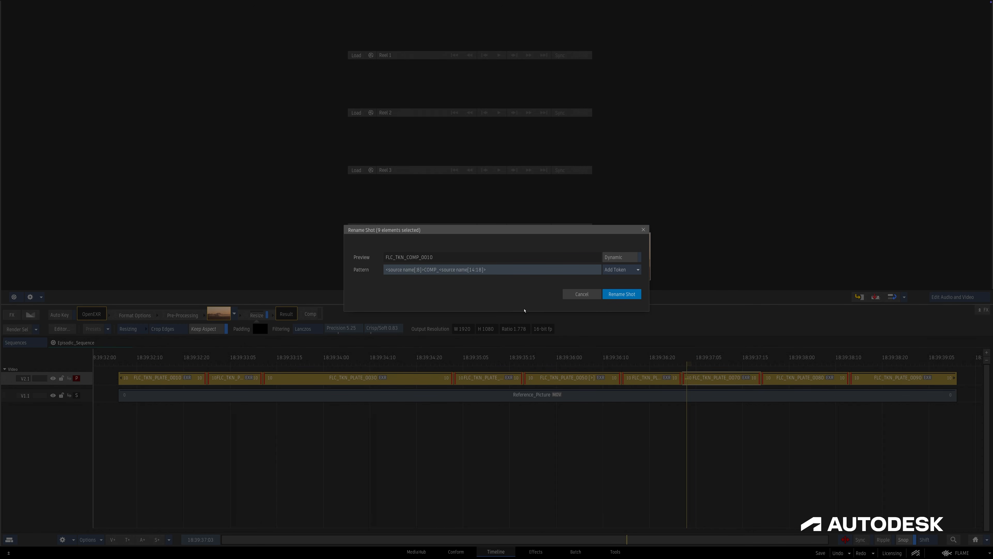
left_click(622, 294)
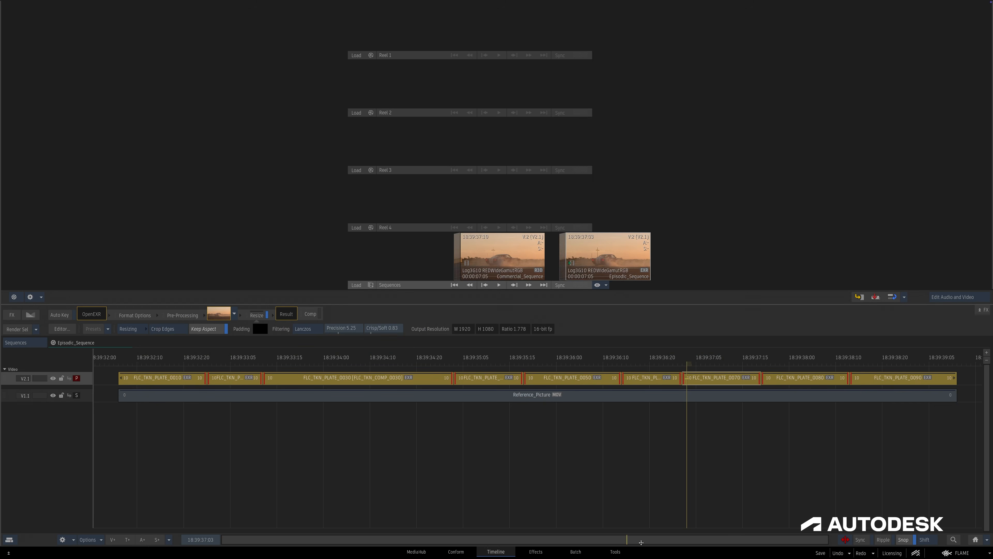
left_click_drag(641, 542, 709, 311)
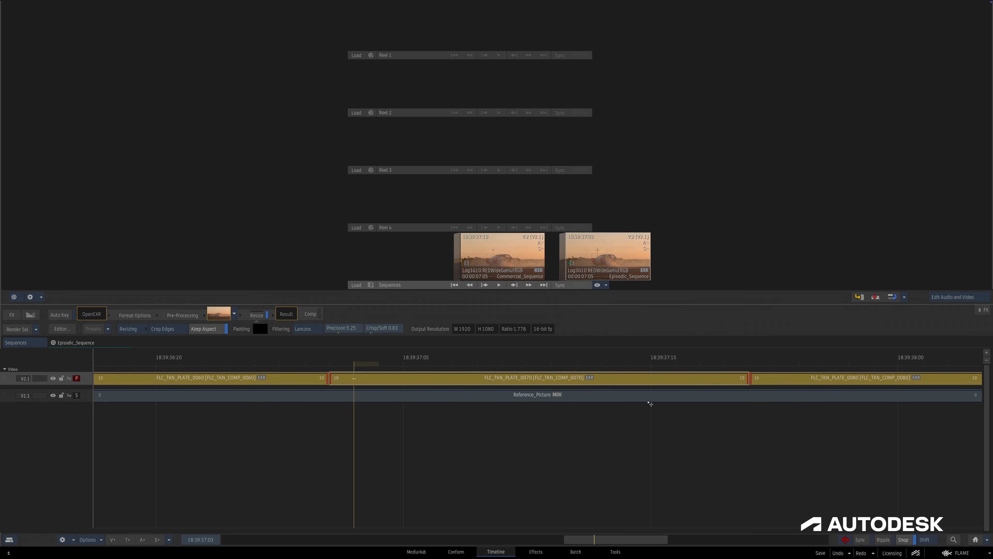
left_click(609, 450)
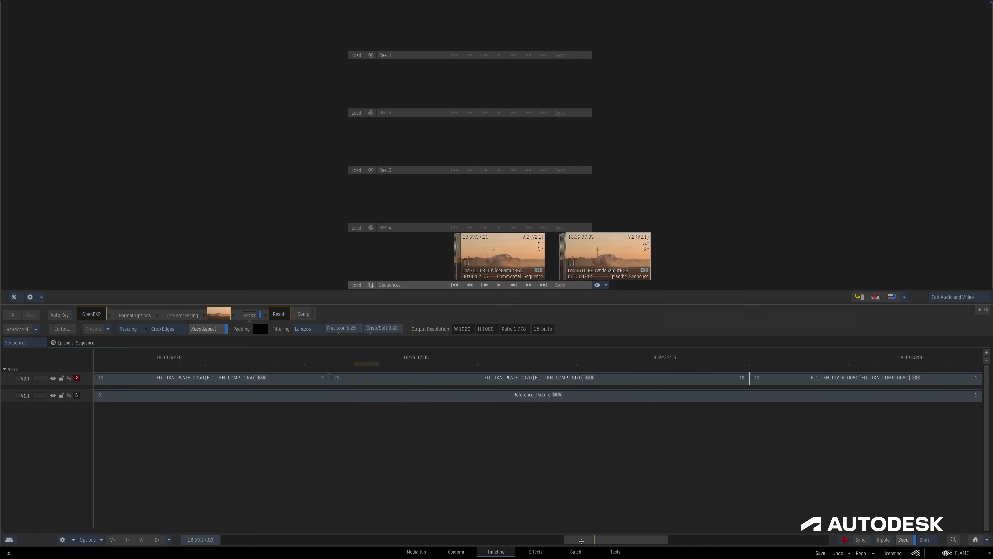
- In Batch, show the Write File node's basic settings and list the tokens available for its media path pattern
left_click(575, 550)
left_click_drag(698, 199, 689, 182)
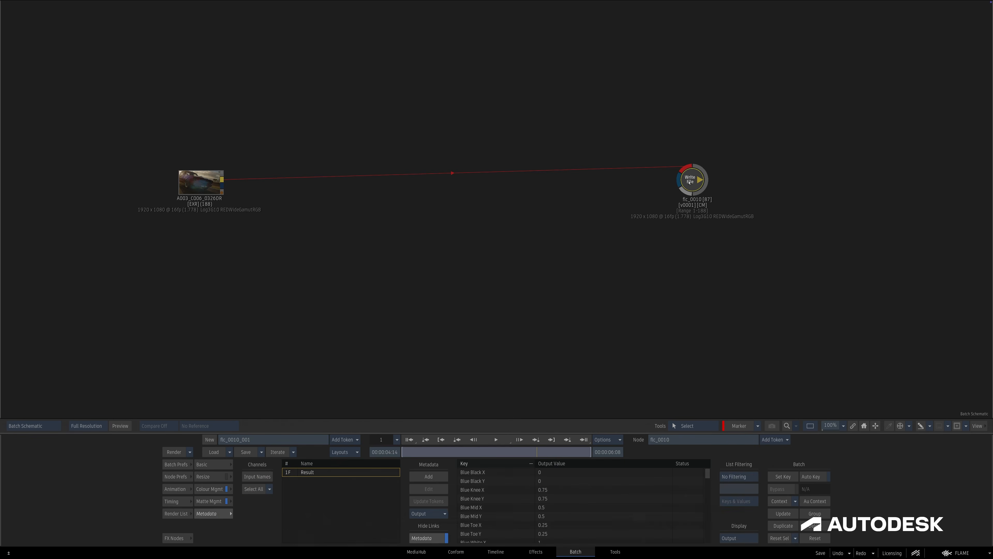
left_click(228, 467)
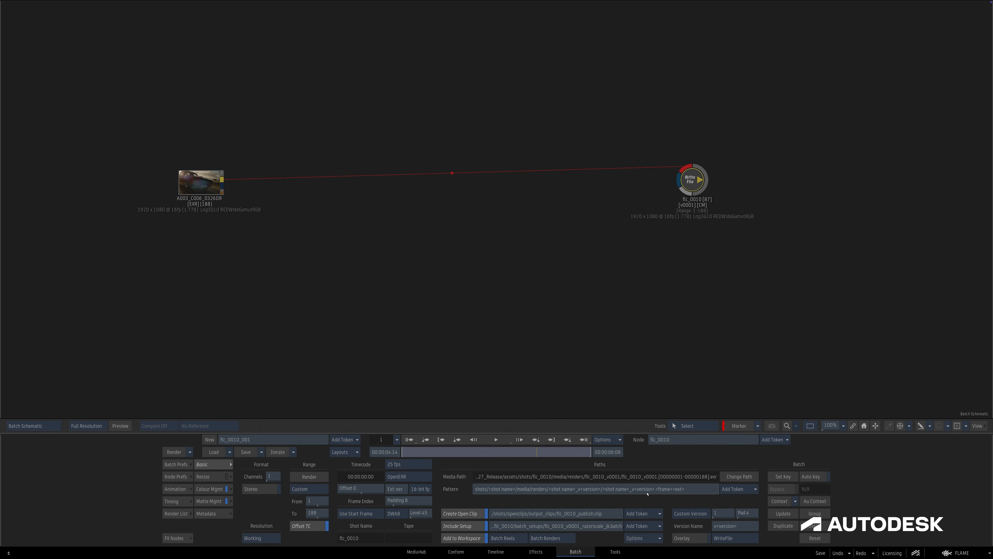
left_click(738, 488)
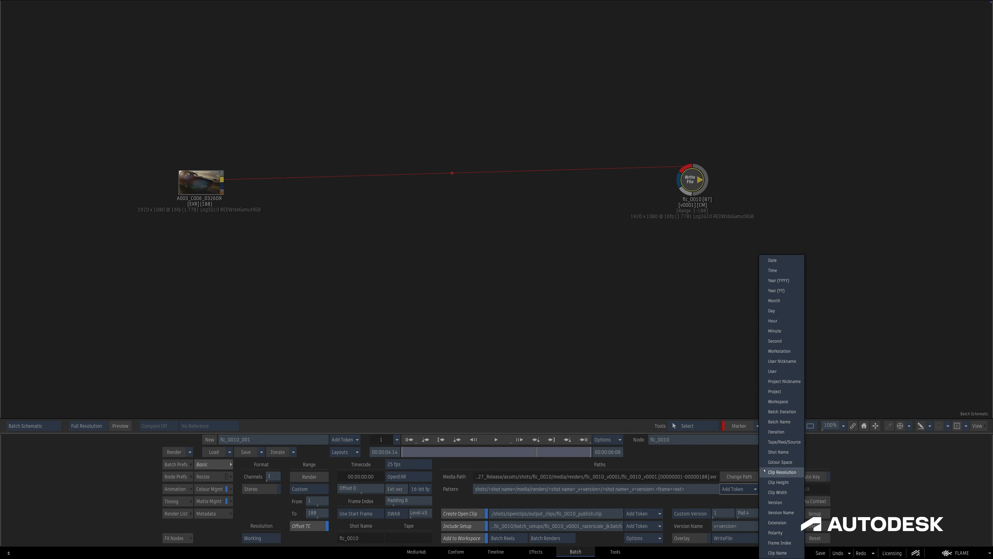